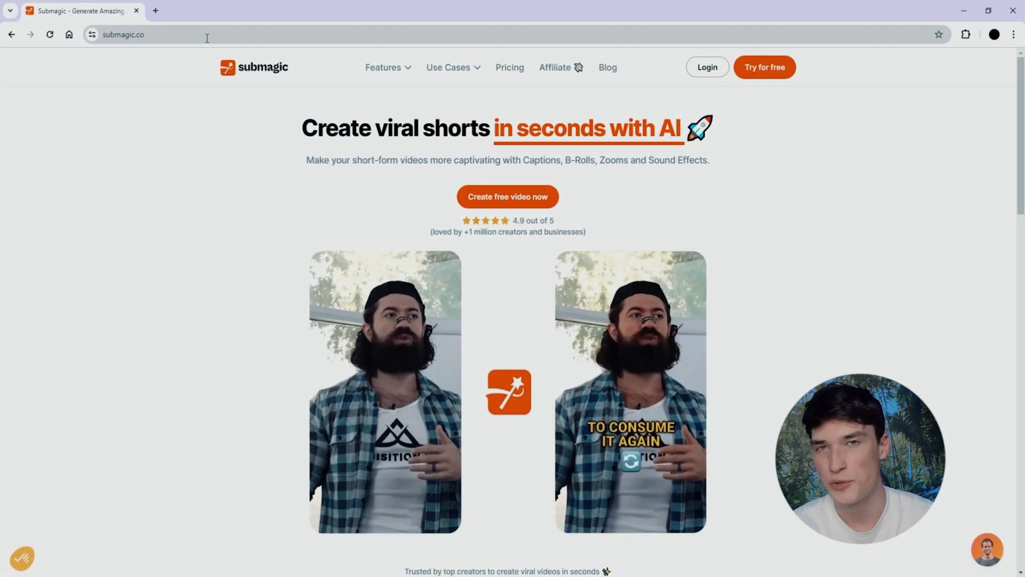
Step: Start a new video on submagic.co and upload the Original video with English captions
left_click(195, 24)
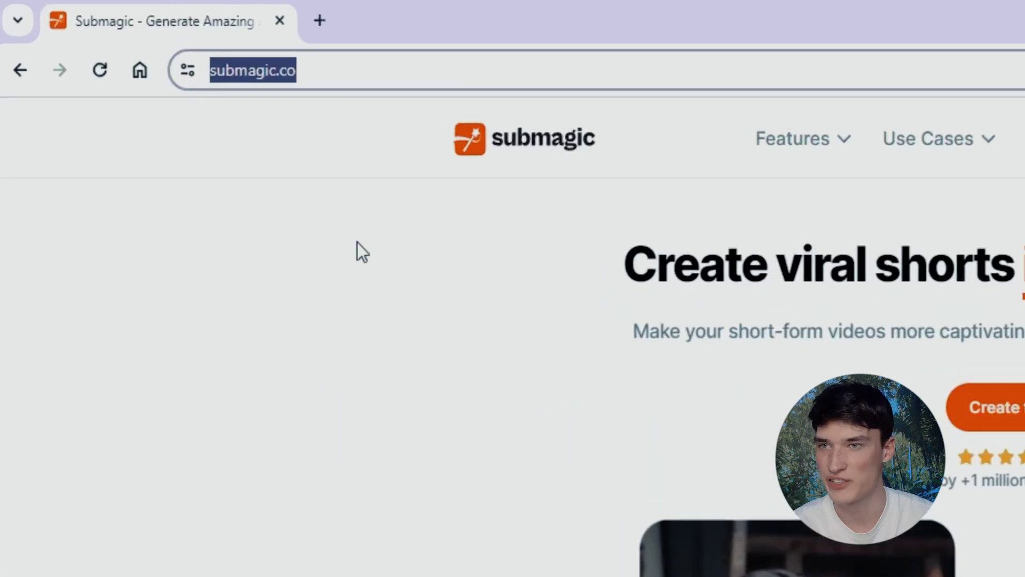
left_click(357, 248)
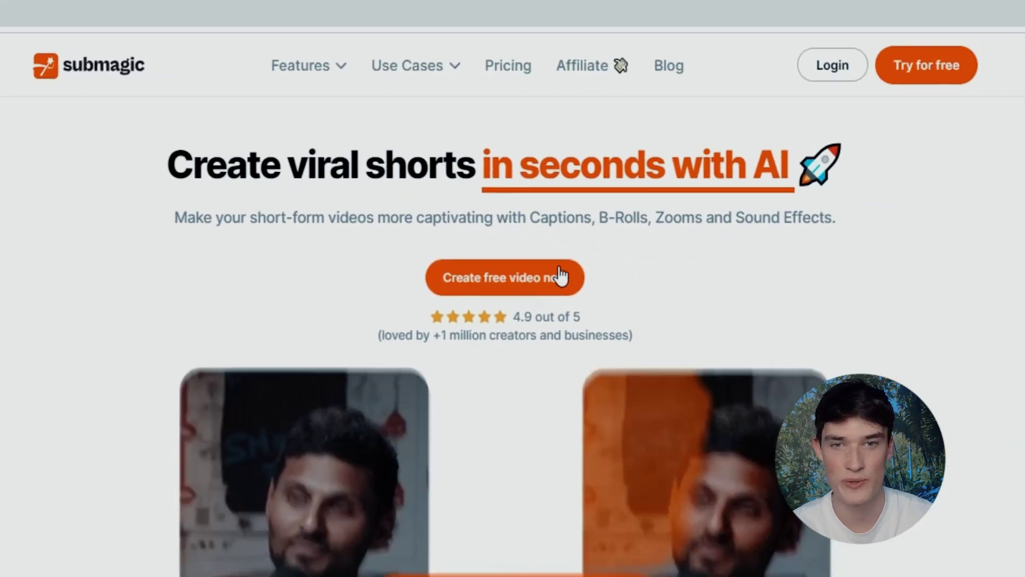
left_click(522, 287)
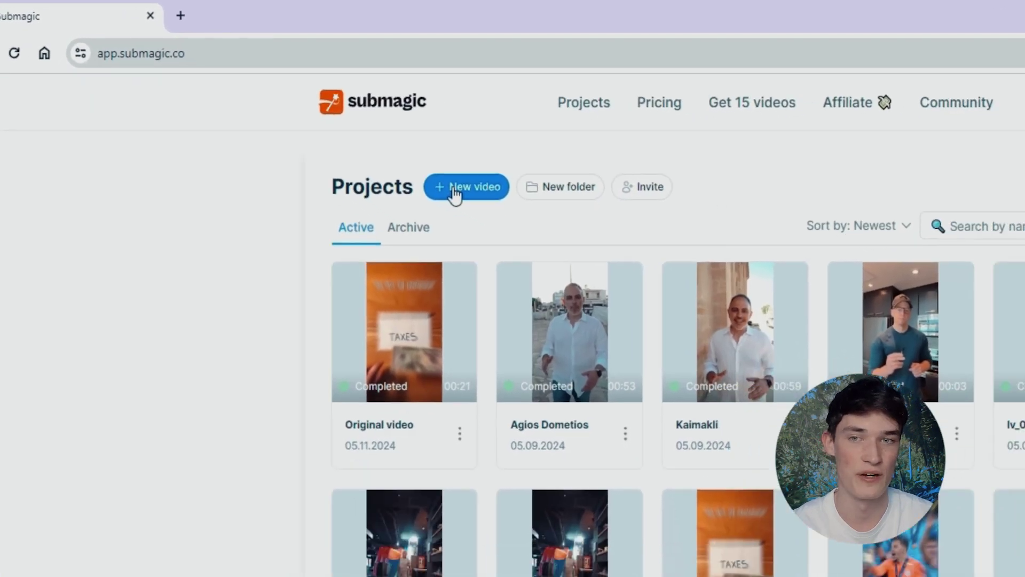
left_click(450, 190)
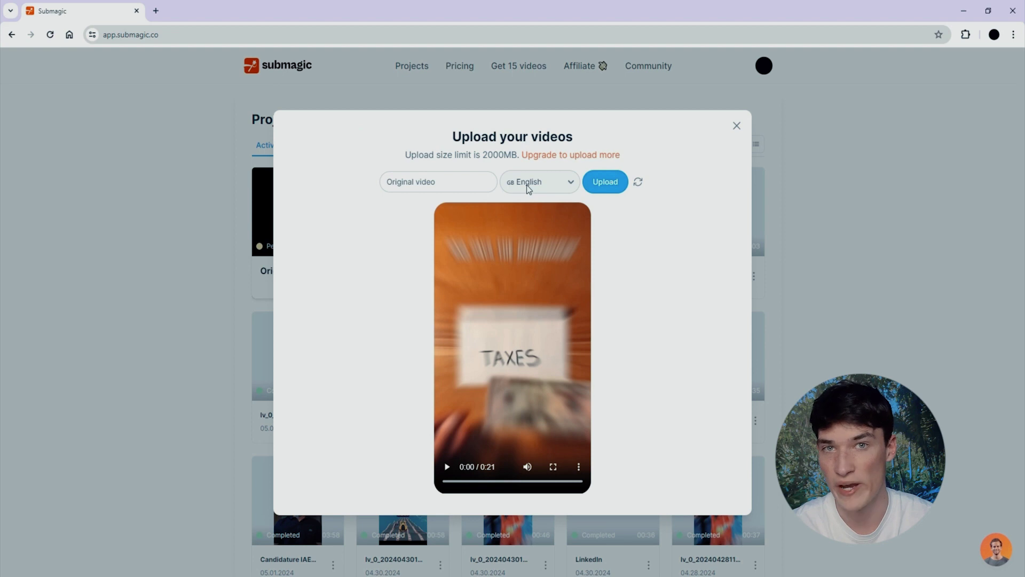
left_click(527, 186)
scroll(543, 304, "down", 5)
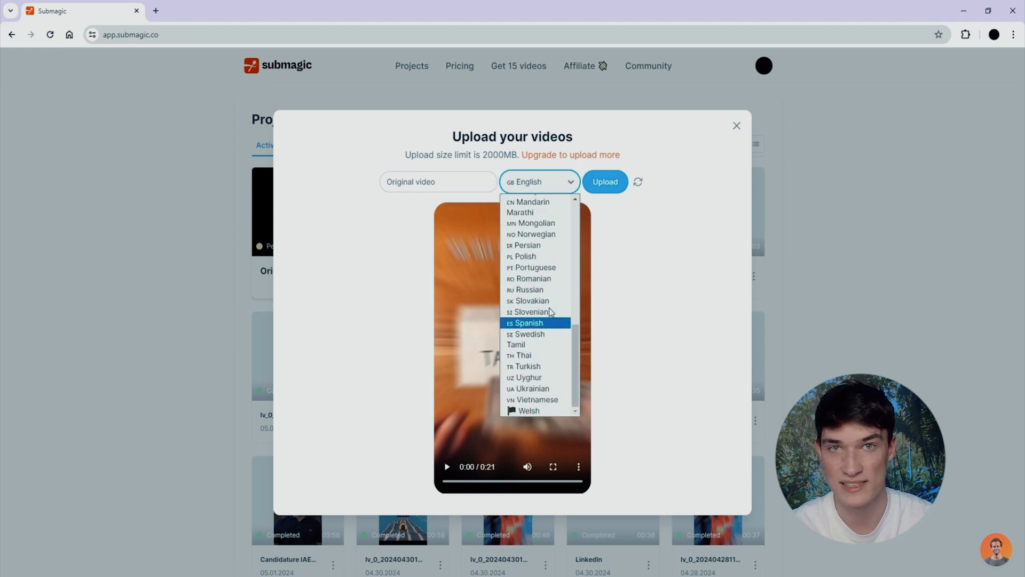
scroll(545, 345, "up", 10)
left_click(529, 202)
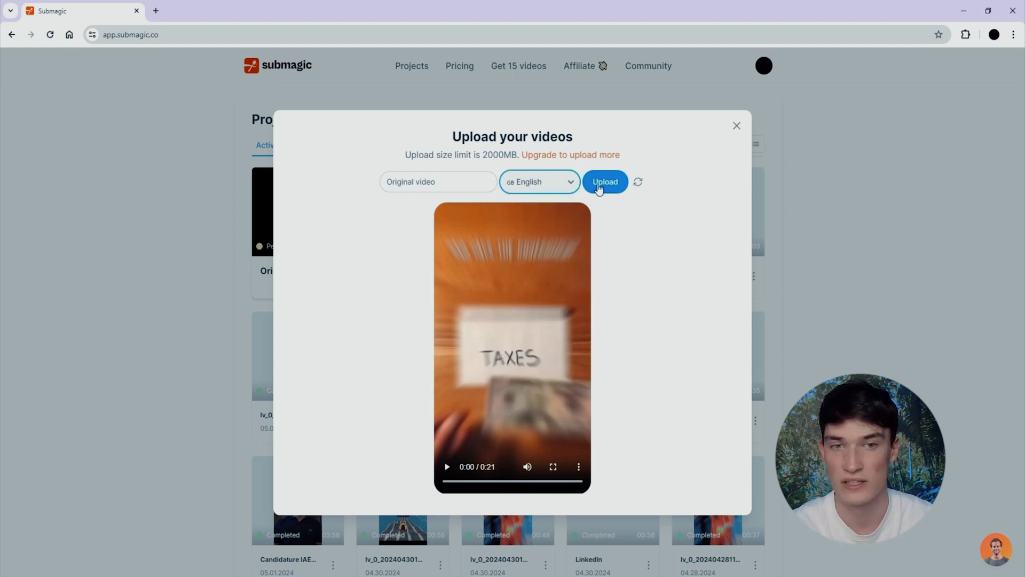
left_click(599, 187)
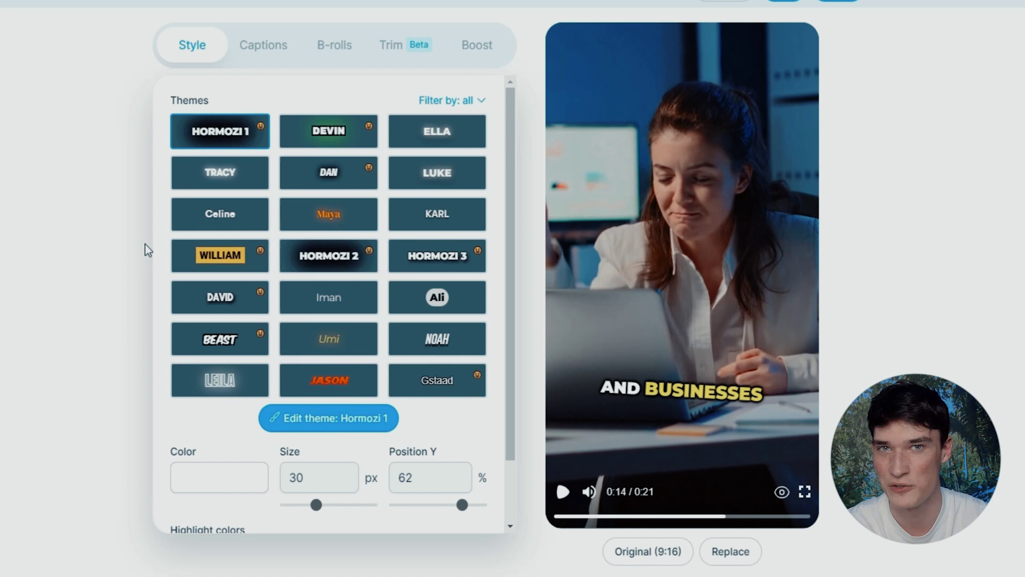
Step: Scrub the preview to the FOR YOU CREATORS caption line in Hormozi 1 style
left_click_drag(736, 525, 724, 525)
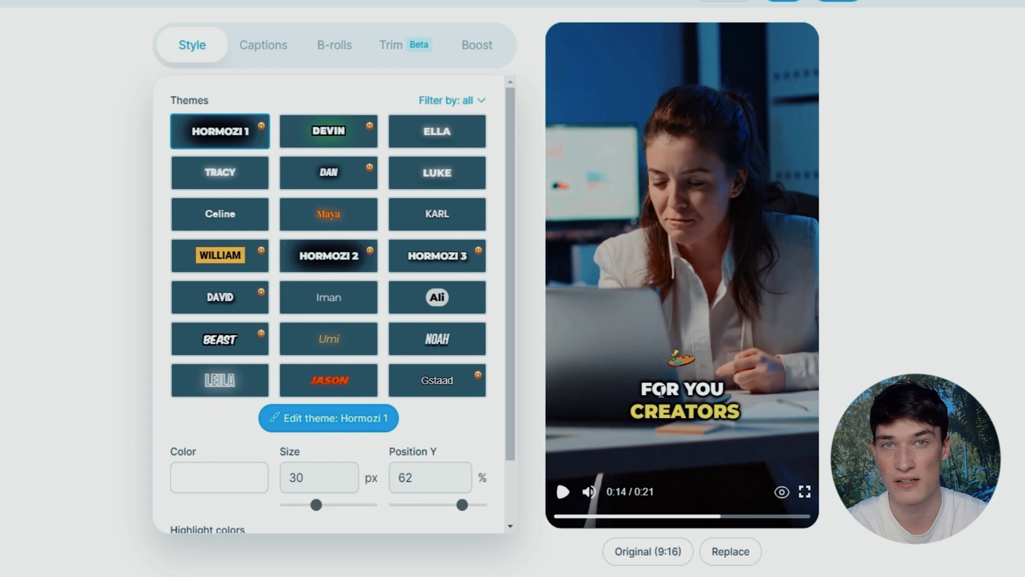
Step: Try the Hormozi 2 theme, then apply Hormozi 3 and pause on SURF ON THE WAVE
left_click(327, 258)
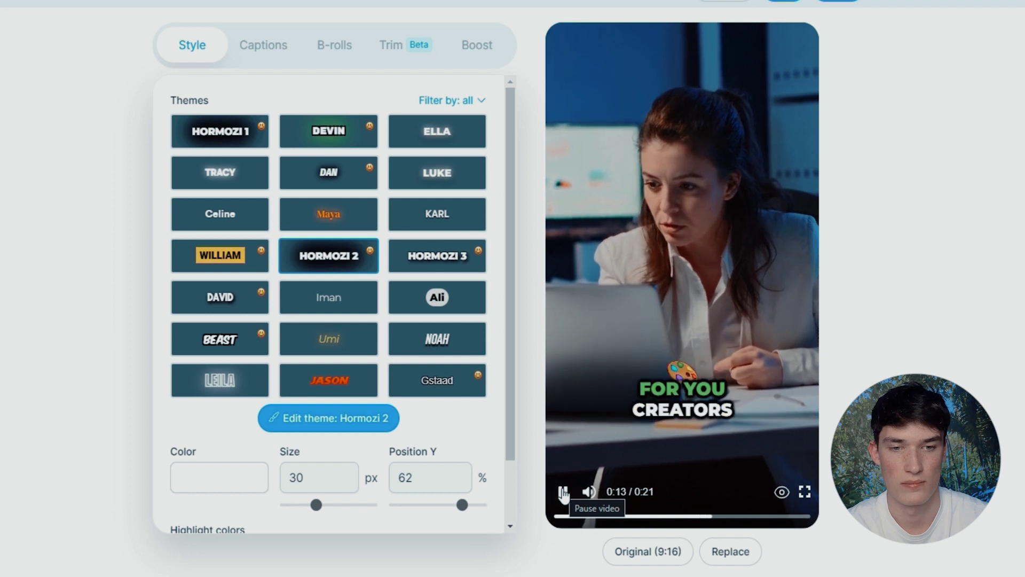
left_click(564, 496)
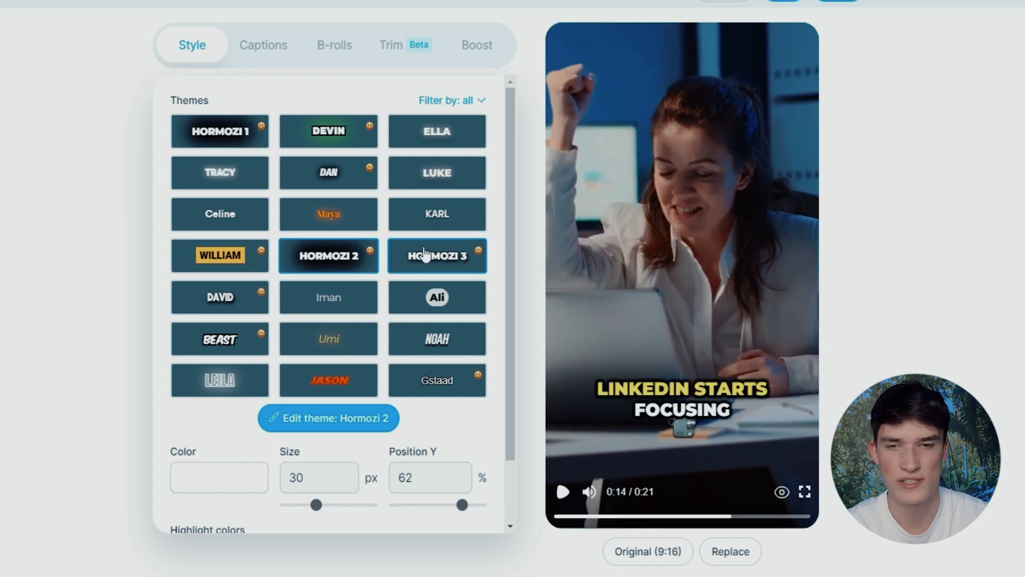
left_click(428, 262)
left_click(562, 490)
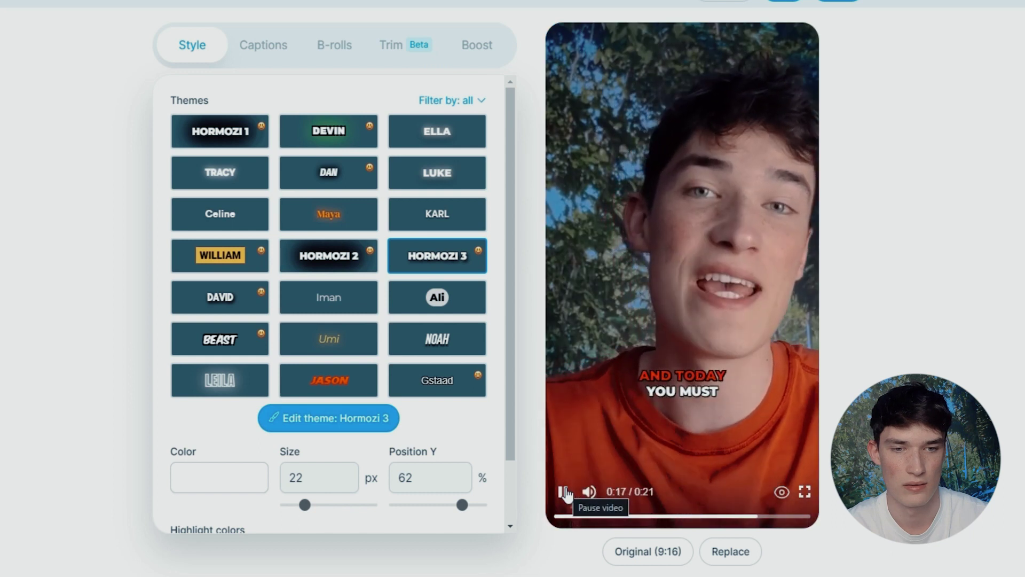
left_click(566, 495)
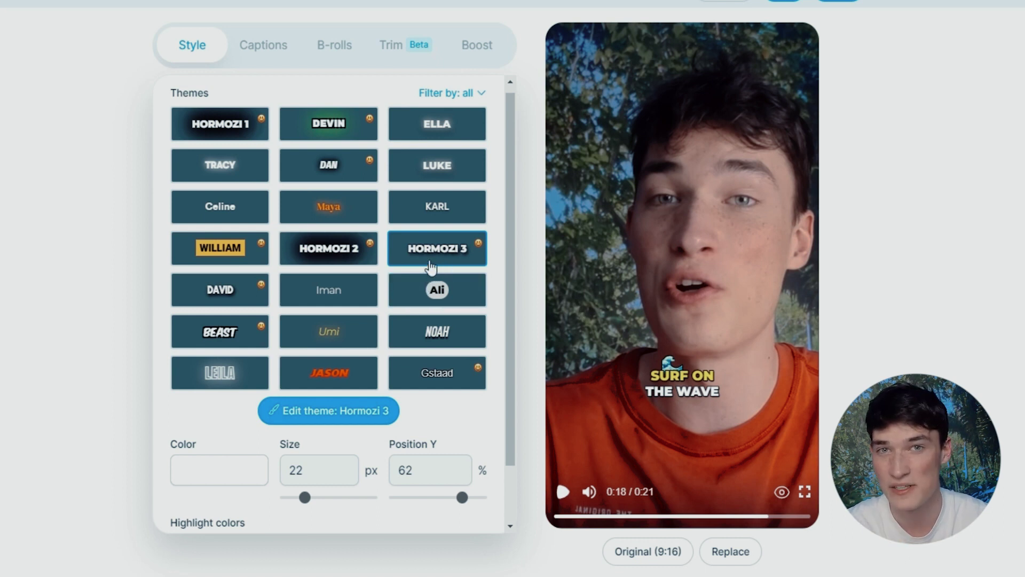
Step: In the Hormozi 3 theme editor, try several outline colours and settle back on black
left_click(335, 418)
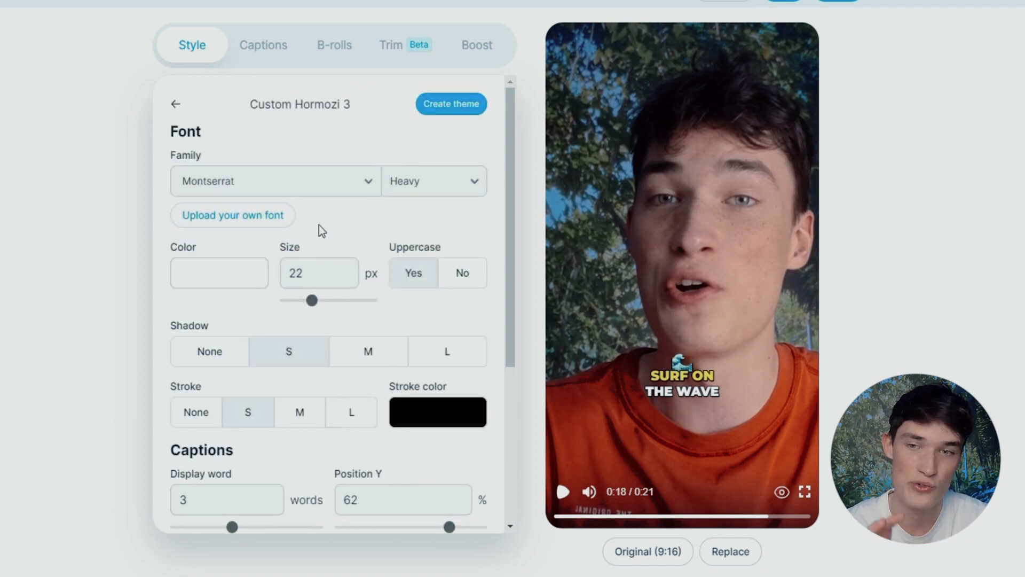
scroll(319, 228, "down", 2)
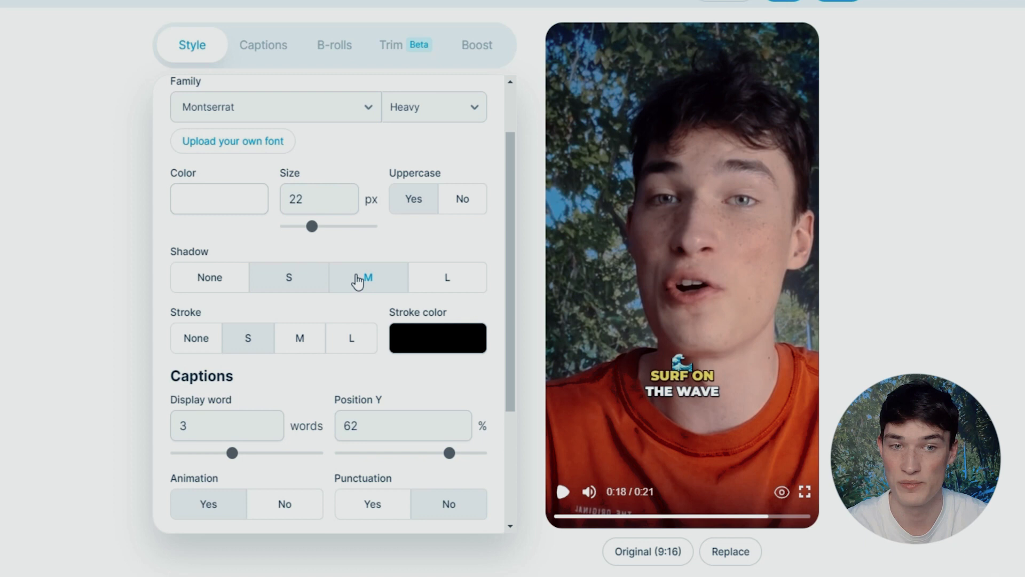
scroll(279, 189, "up", 2)
scroll(280, 190, "down", 2)
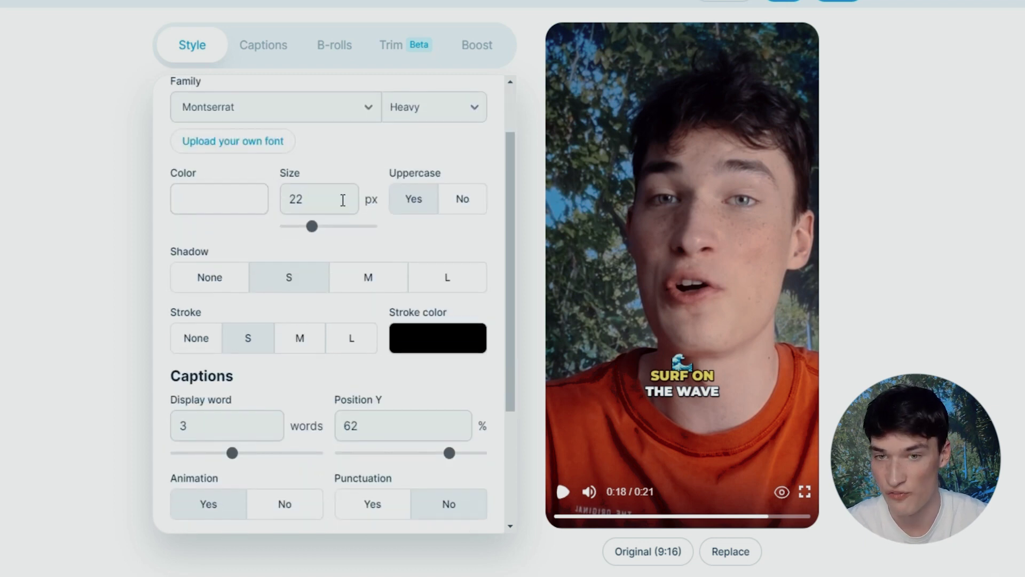
left_click_drag(318, 231, 328, 232)
scroll(328, 231, "down", 3)
left_click_drag(449, 275, 446, 281)
scroll(446, 281, "up", 3)
left_click(481, 307)
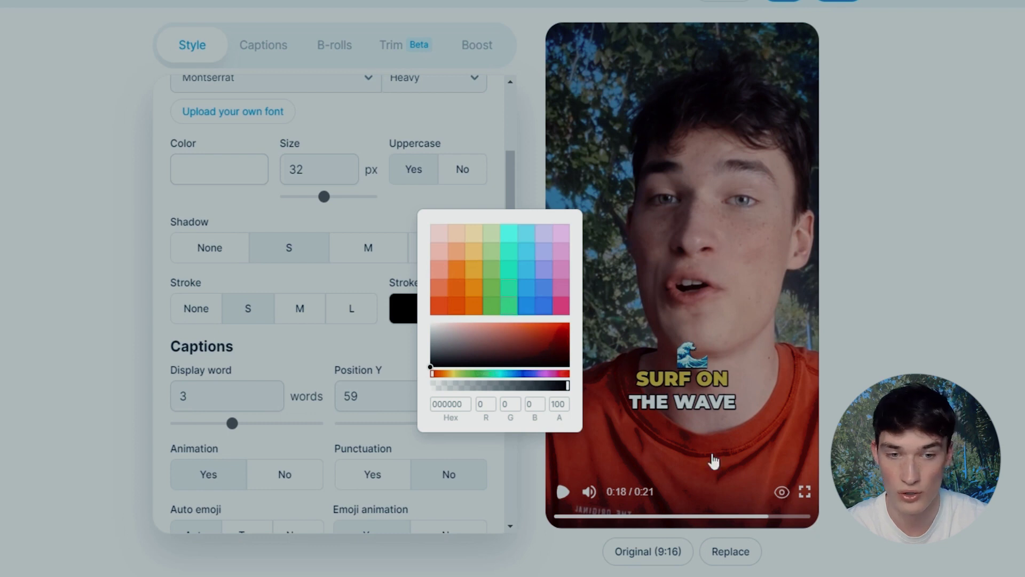
left_click(563, 296)
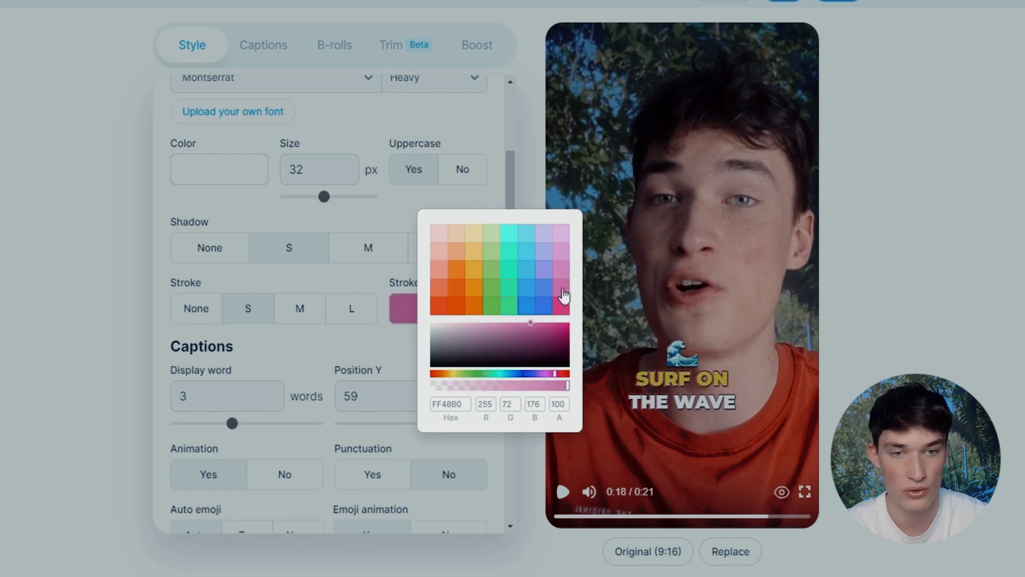
left_click(493, 269)
left_click(449, 239)
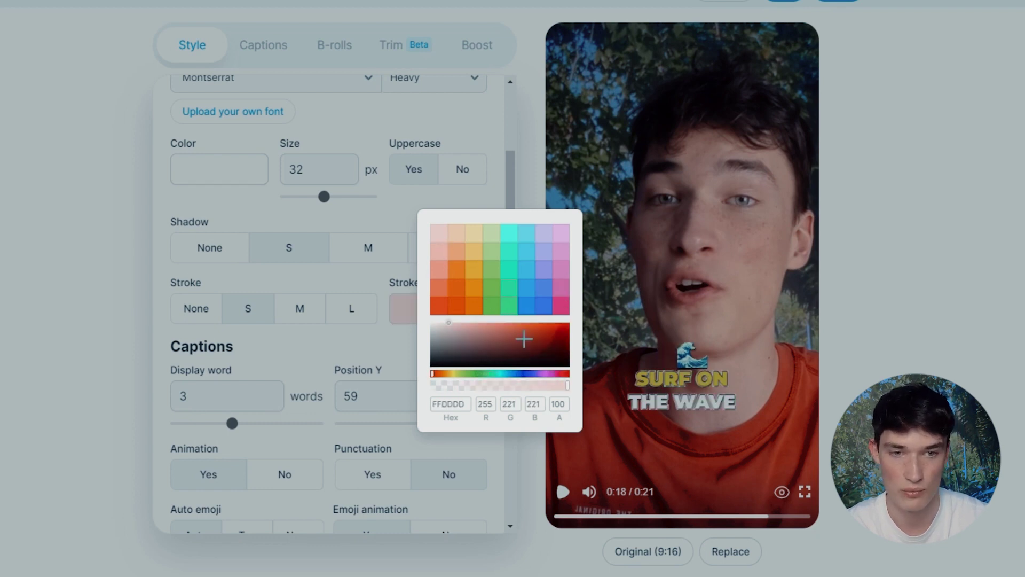
left_click_drag(524, 341, 433, 365)
scroll(459, 277, "up", 2)
left_click(459, 274)
Step: Keep uppercase captions, make the second highlight colour blue, and save as a new theme
left_click(427, 276)
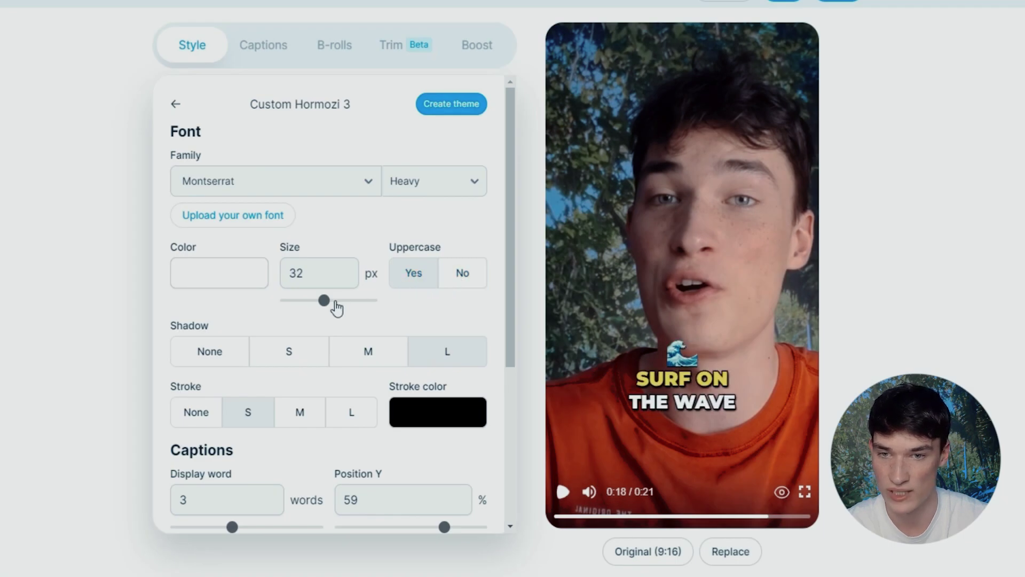
scroll(360, 361, "down", 3)
left_click(405, 469)
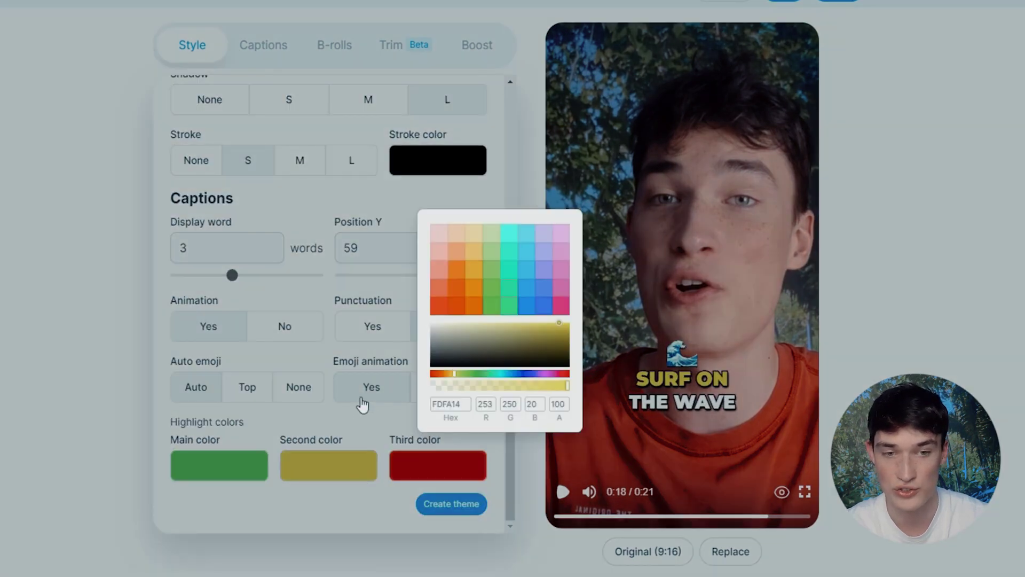
left_click(526, 306)
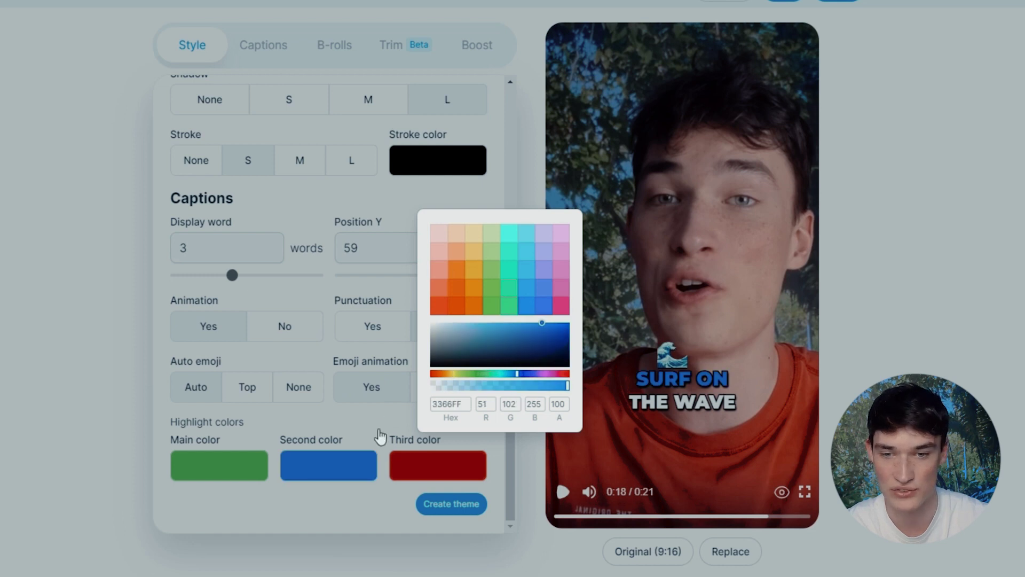
left_click(373, 416)
left_click(449, 506)
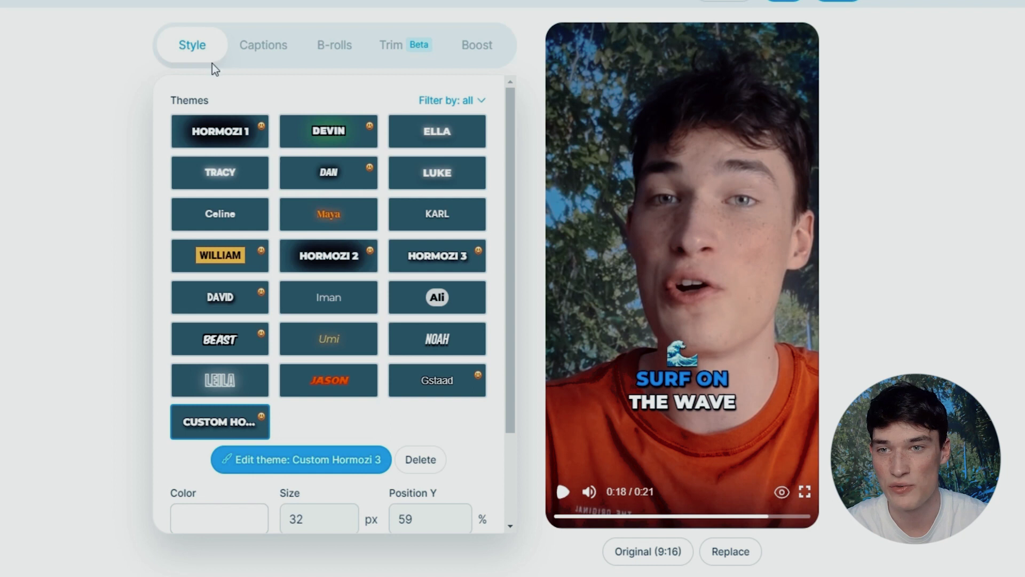
Step: Apply the Leila caption theme and preview it up to the ON VIDEOS line
left_click(220, 384)
left_click(563, 492)
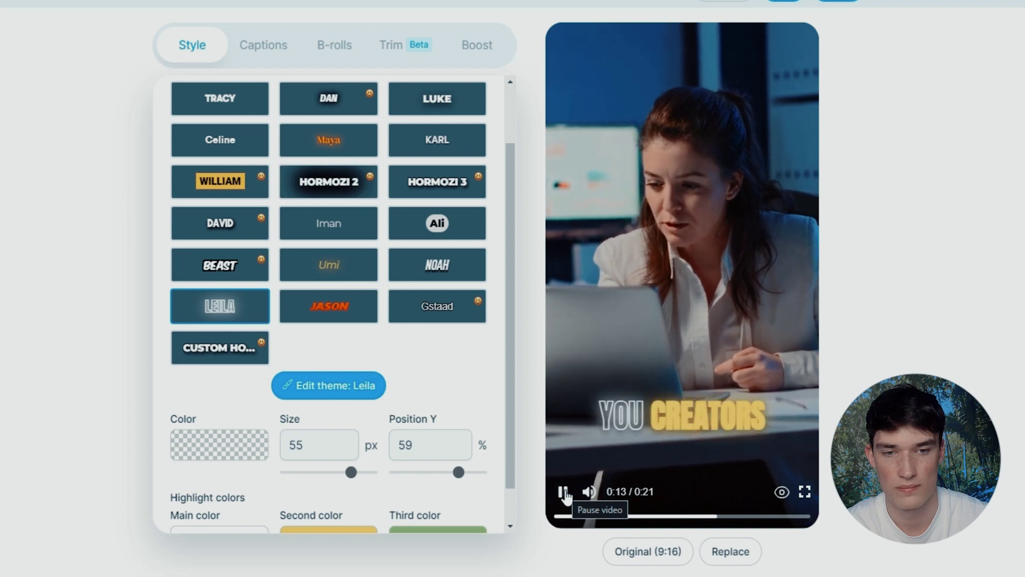
left_click(565, 494)
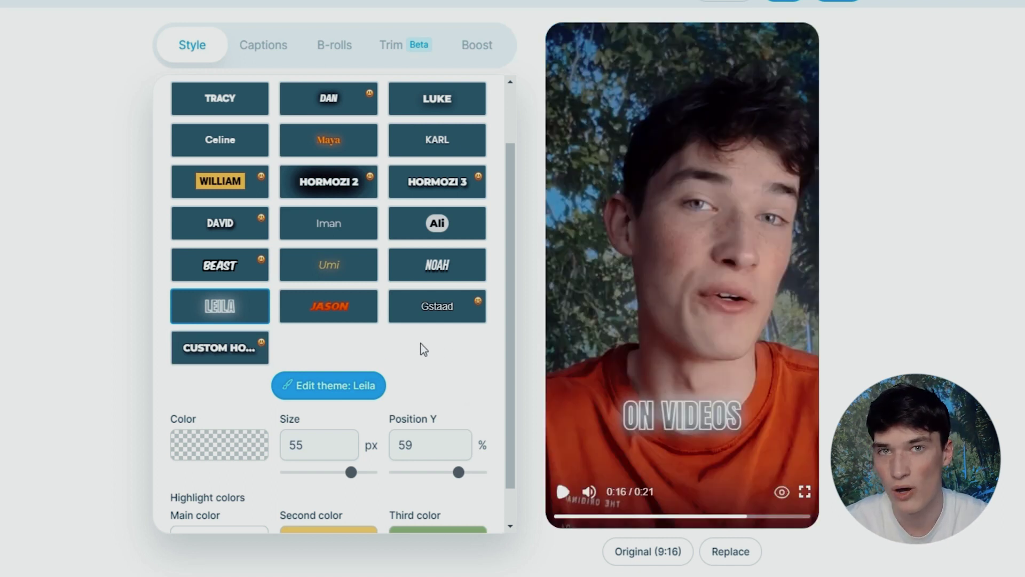
scroll(421, 346, "down", 1)
Step: Give the Leila theme an orange stroke and FFCC00 yellow text, then preview it
left_click(355, 346)
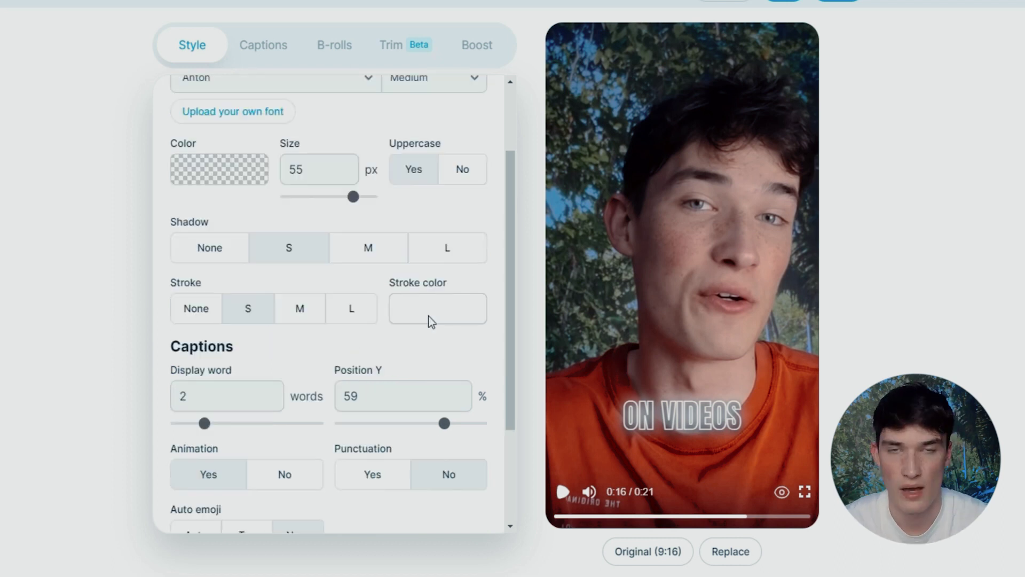
left_click(434, 316)
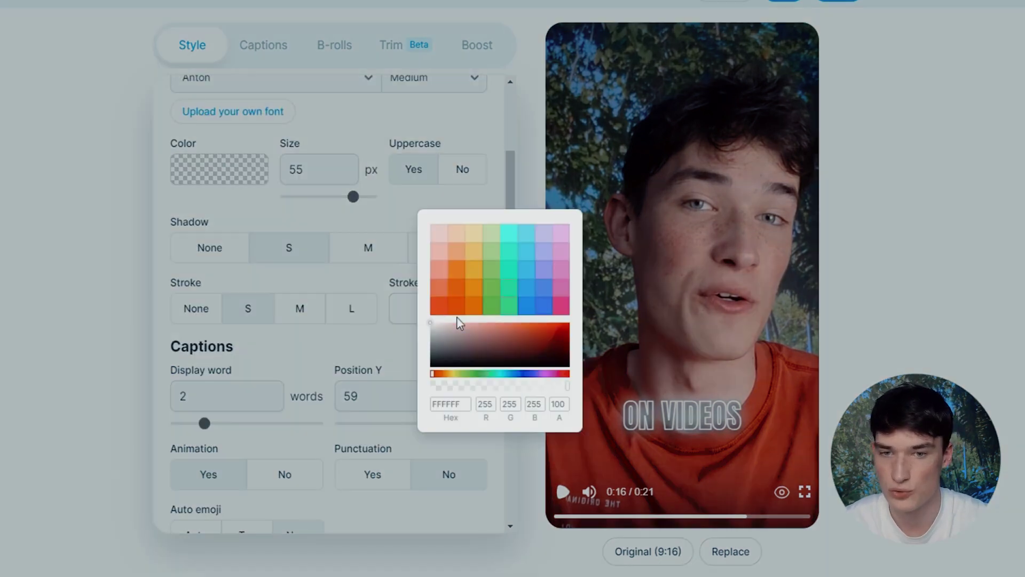
left_click(474, 275)
left_click(205, 168)
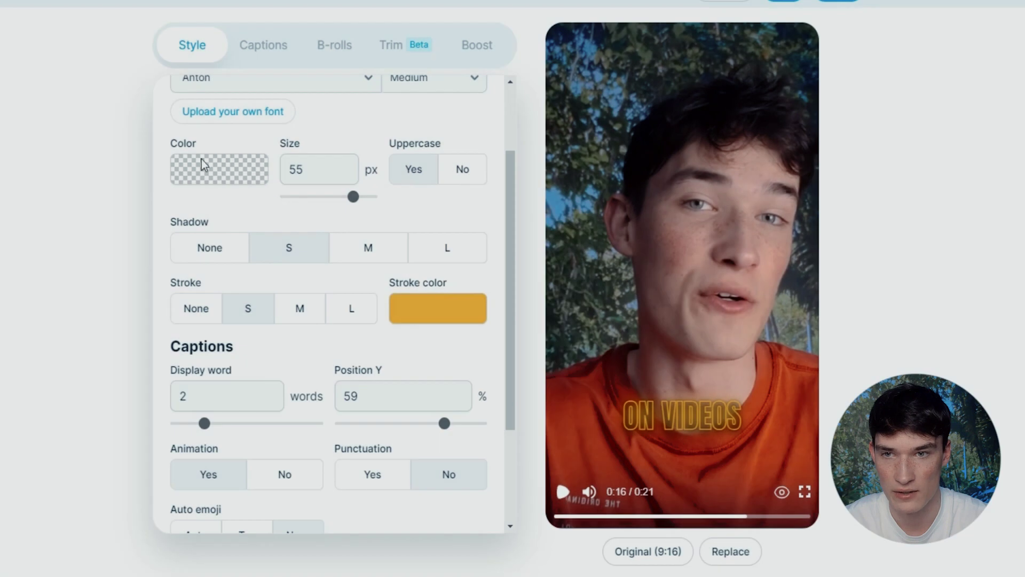
left_click(477, 276)
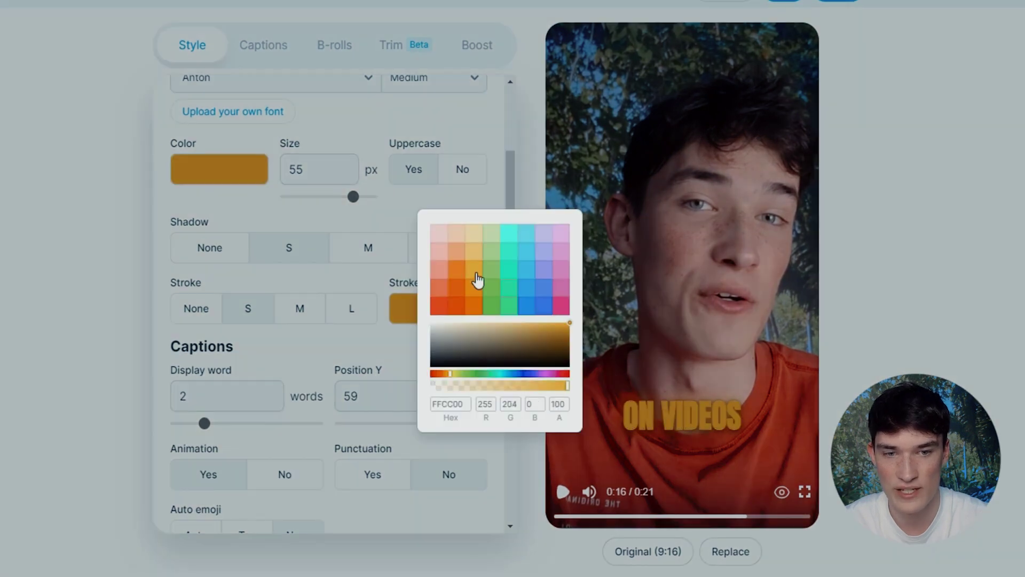
left_click(244, 223)
left_click(563, 492)
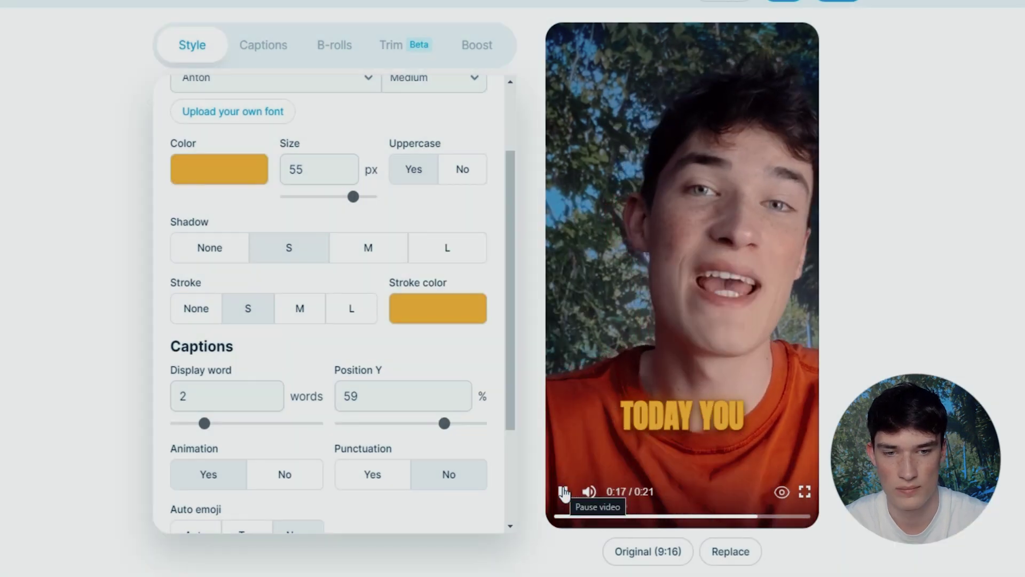